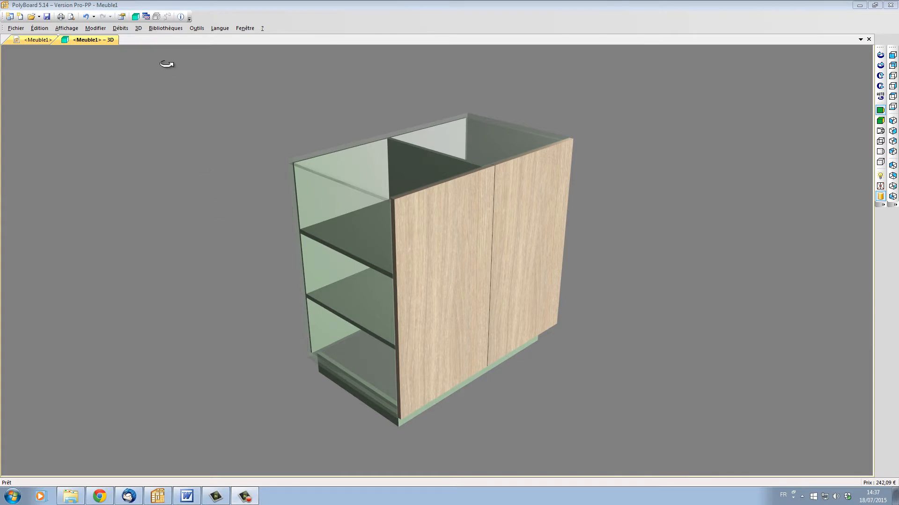
- Copy the 0-cadre/tot-010/trh-020 structure from the panel structures library
click(165, 28)
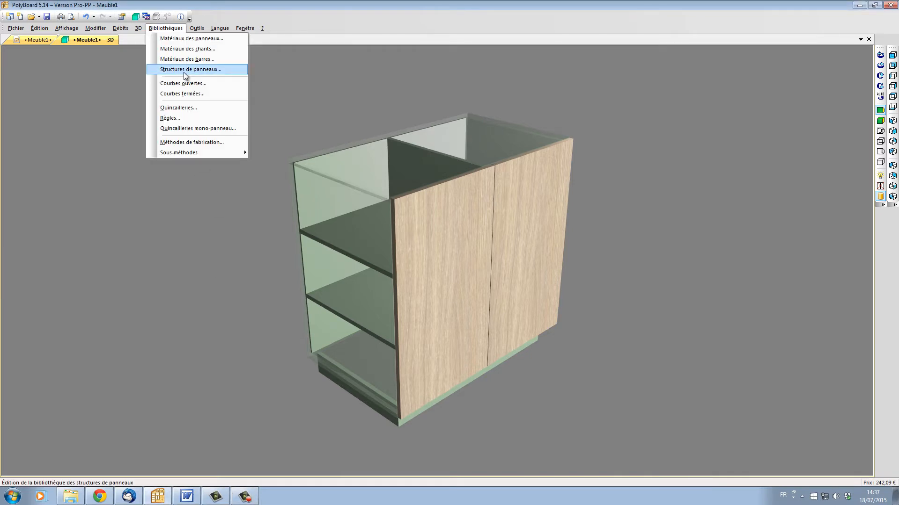
click(186, 70)
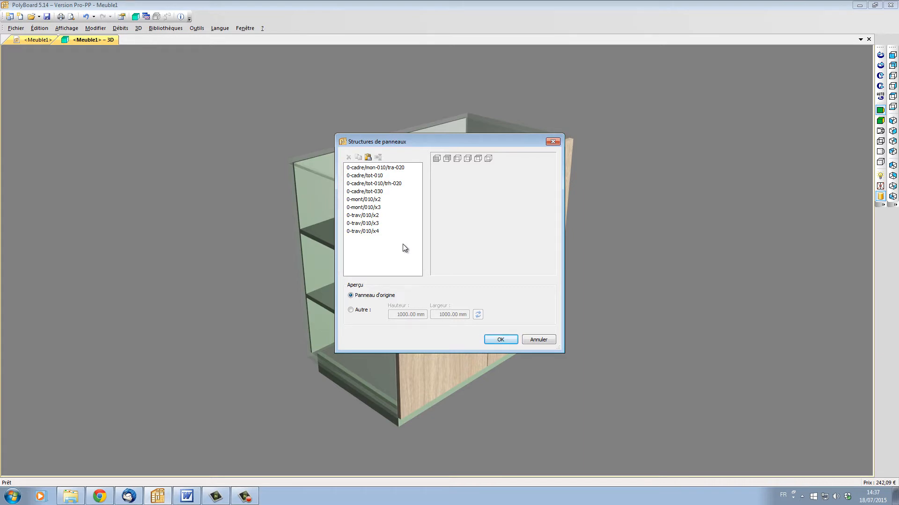
click(352, 169)
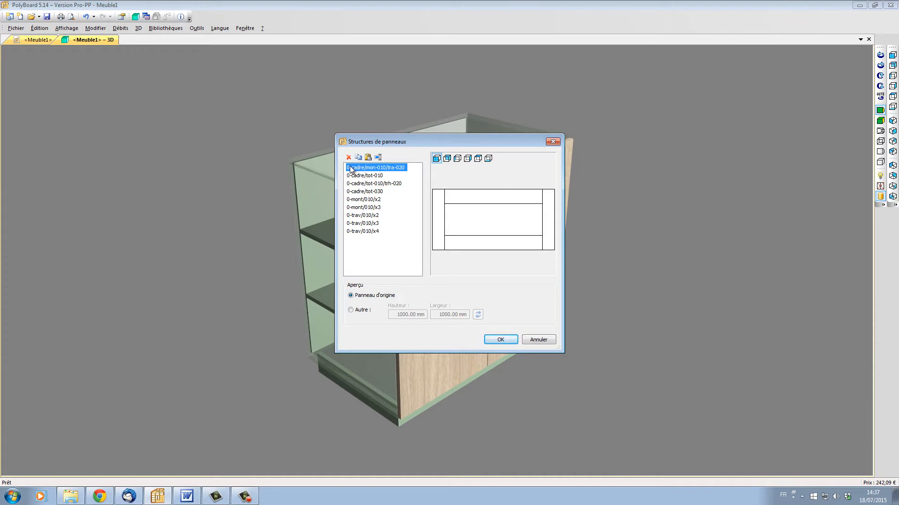
click(349, 157)
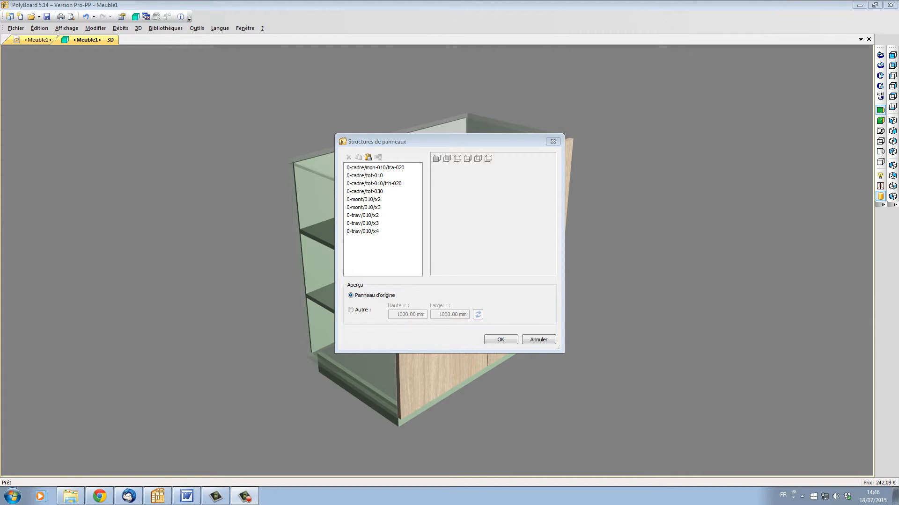
click(391, 184)
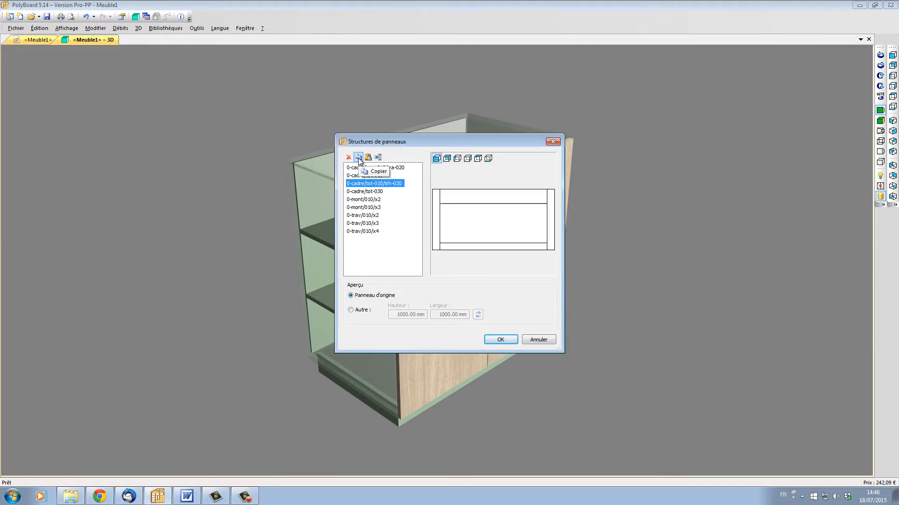
key(Escape)
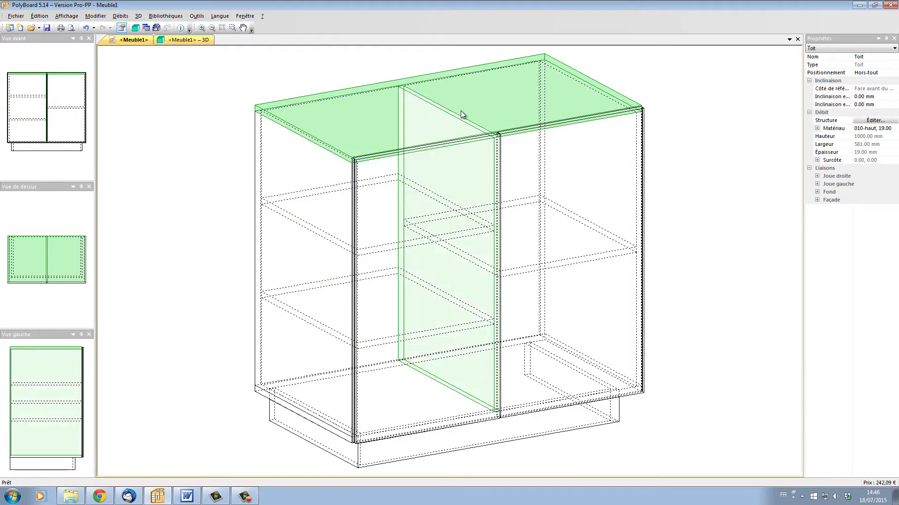
- Paste the copied frame structure onto both the right and the left cabinet doors
click(511, 135)
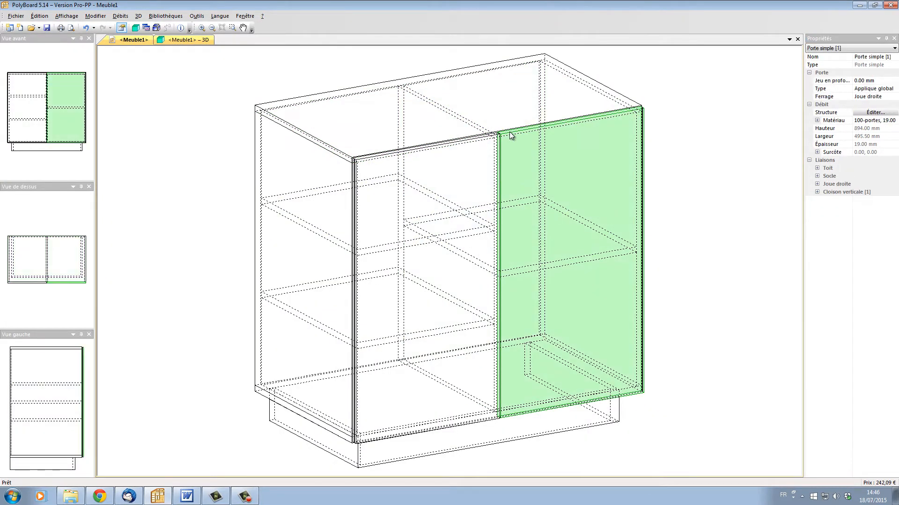
right_click(511, 136)
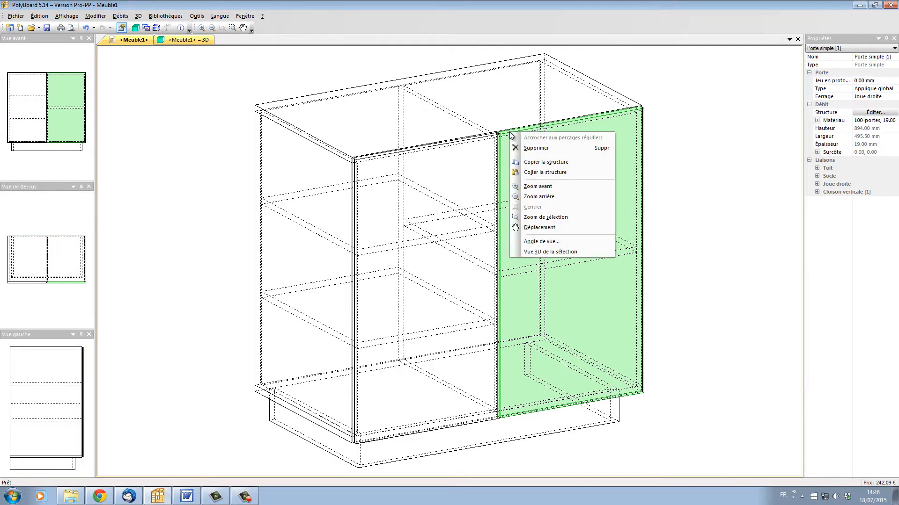
click(541, 173)
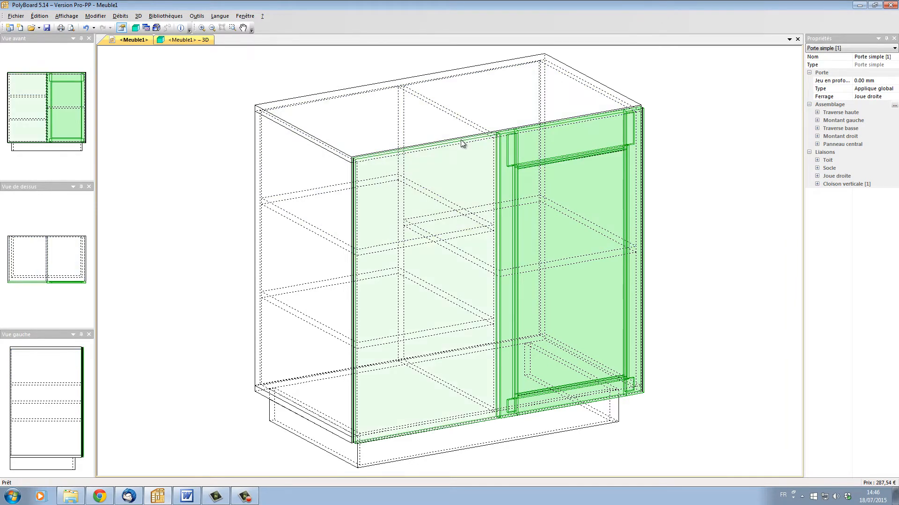
click(407, 144)
right_click(462, 143)
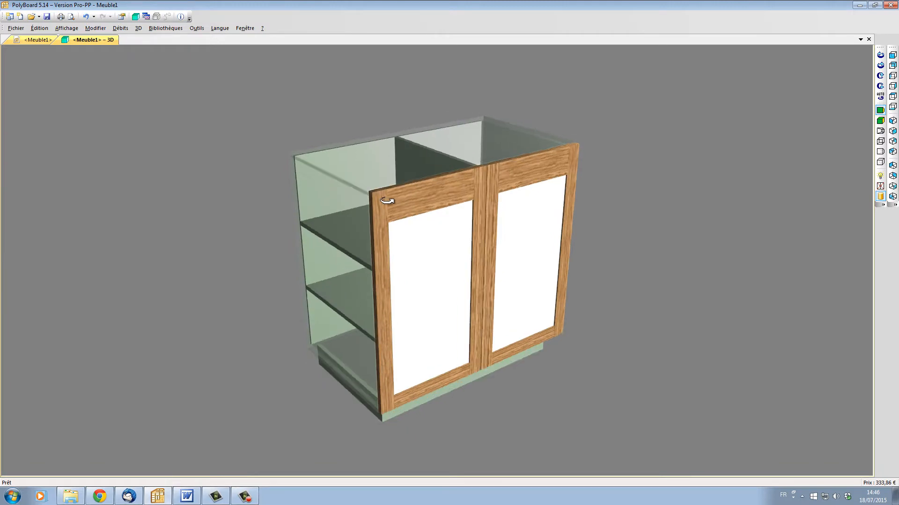
- Set the width of bar material 0-bar/010 to 80 mm in the bar materials library
mouse_move(393, 195)
mouse_down()
mouse_move(341, 176)
mouse_move(471, 219)
mouse_move(444, 211)
mouse_up()
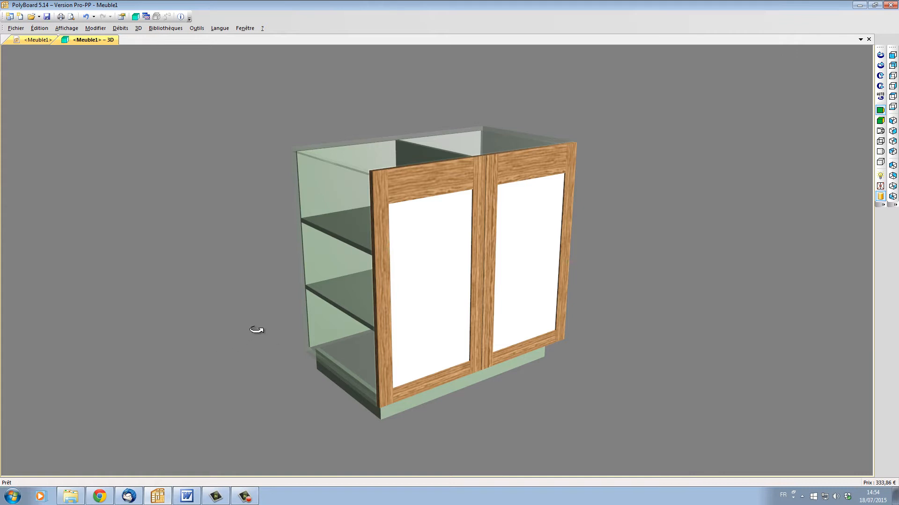
drag(257, 330, 259, 334)
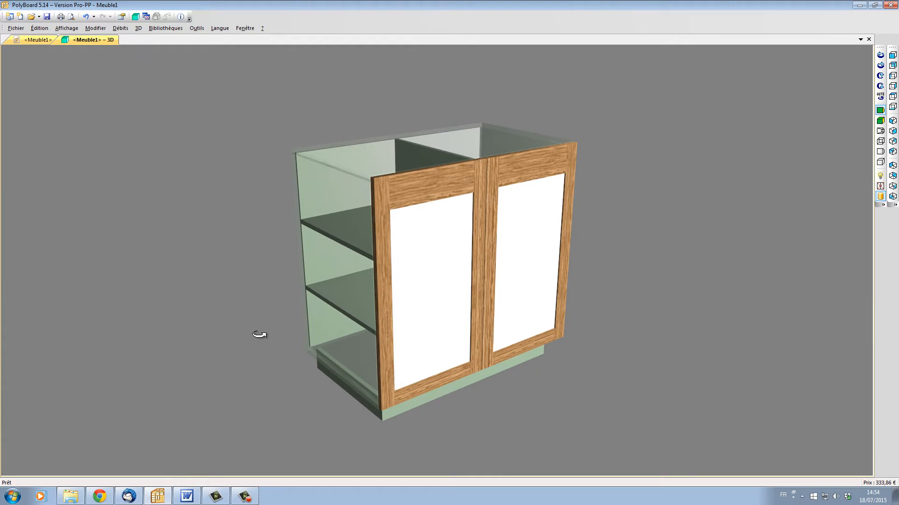
click(155, 29)
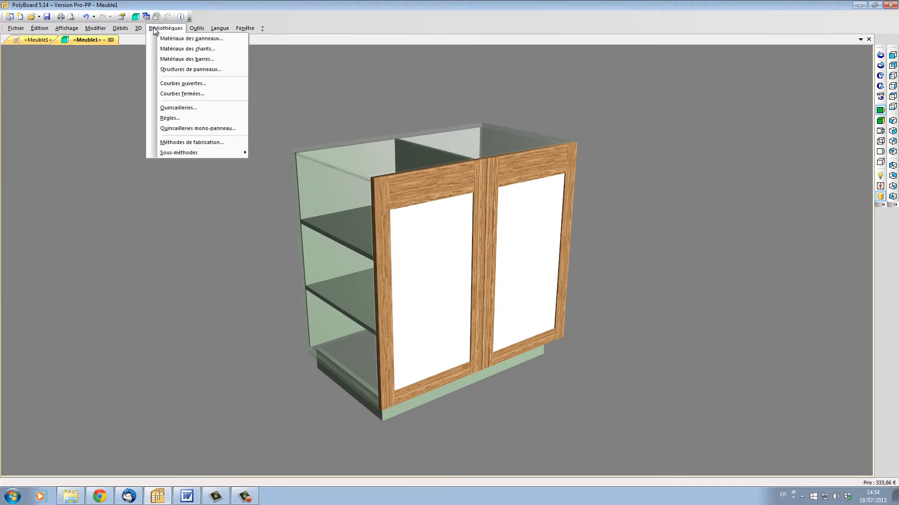
click(165, 59)
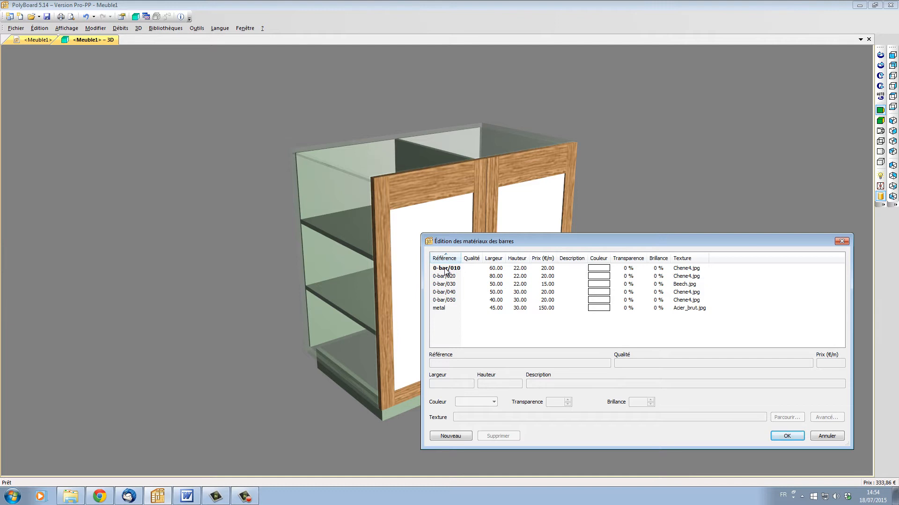
click(445, 270)
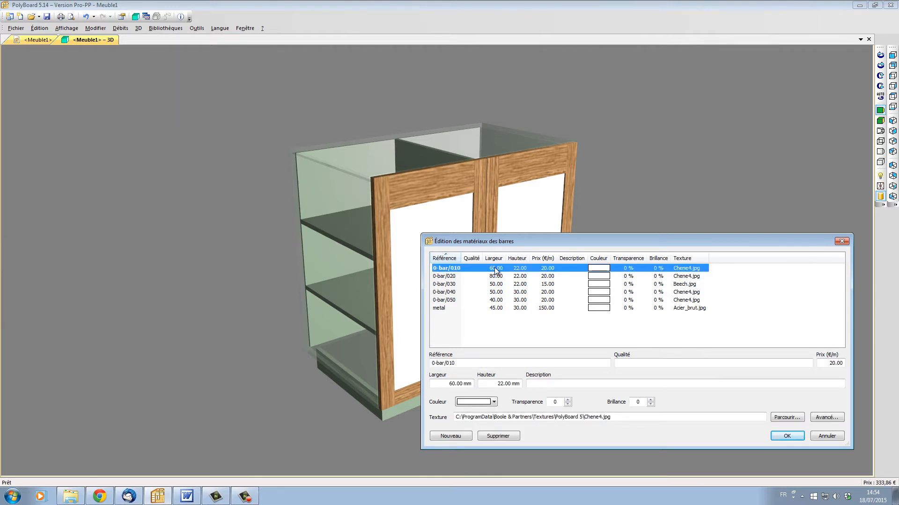
drag(439, 383, 484, 383)
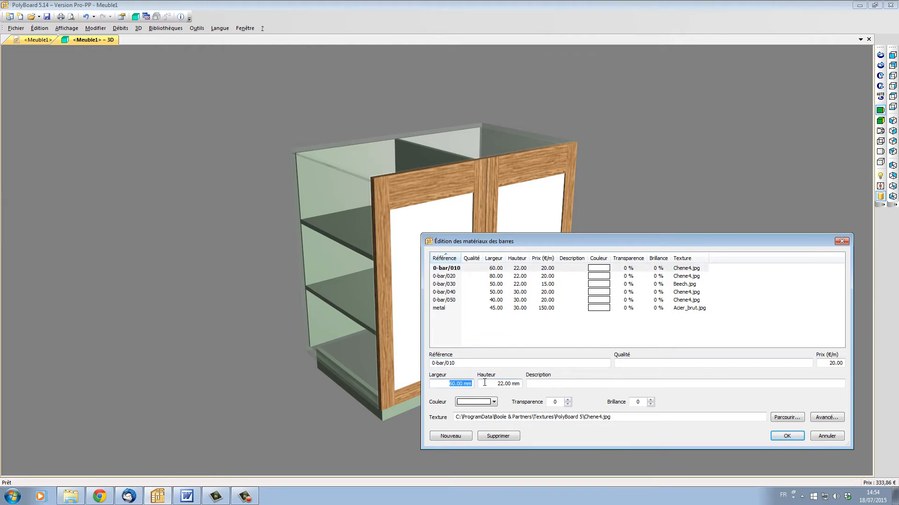
text(80)
- Set the width of bar material 0-bar/020 to 120 mm and save the bar materials
click(445, 277)
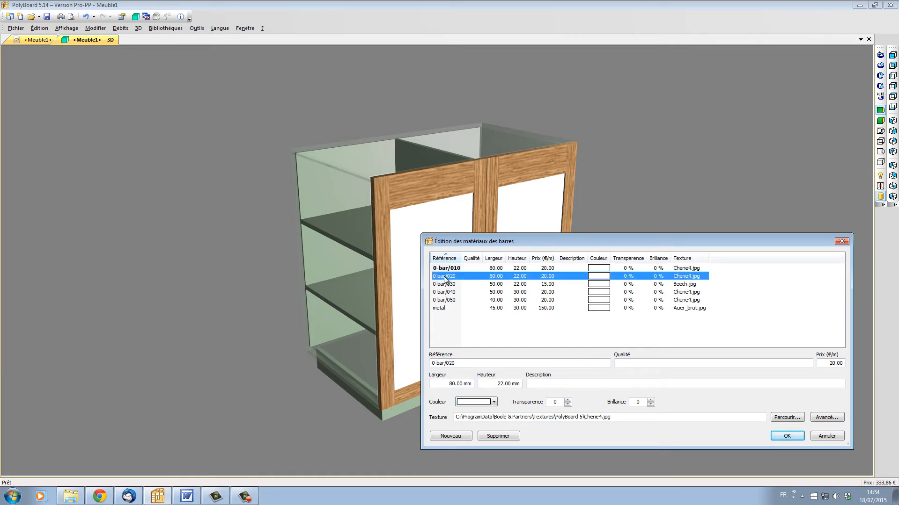
click(469, 384)
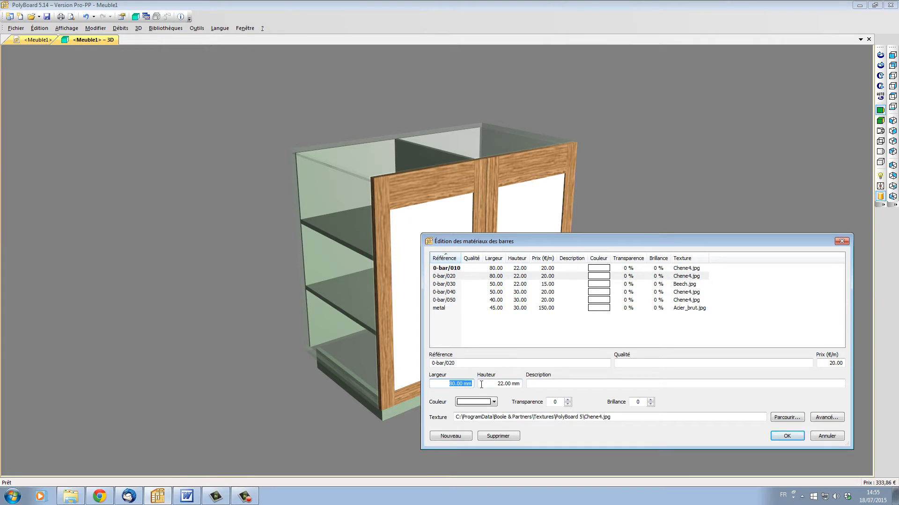
text(140)
click(786, 436)
click(601, 364)
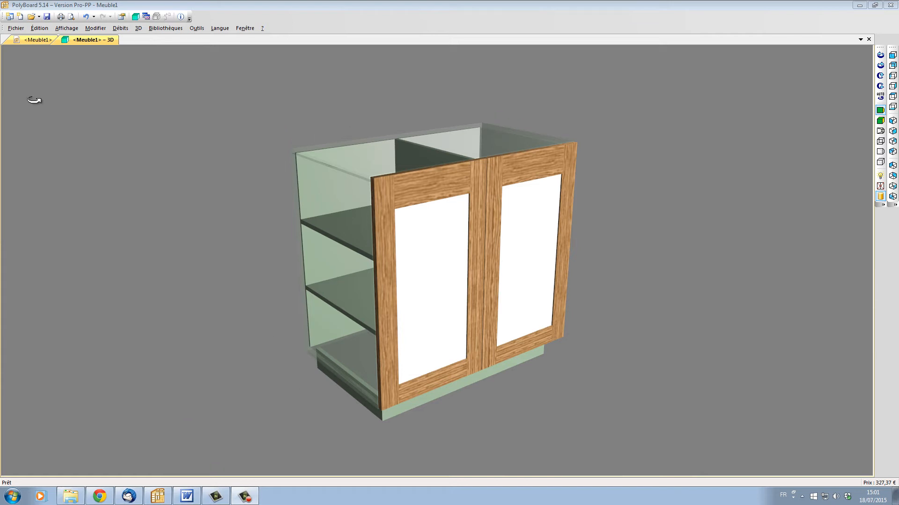
- Edit the right door's assembly and apply the curve named "curve" to its top rail
click(35, 40)
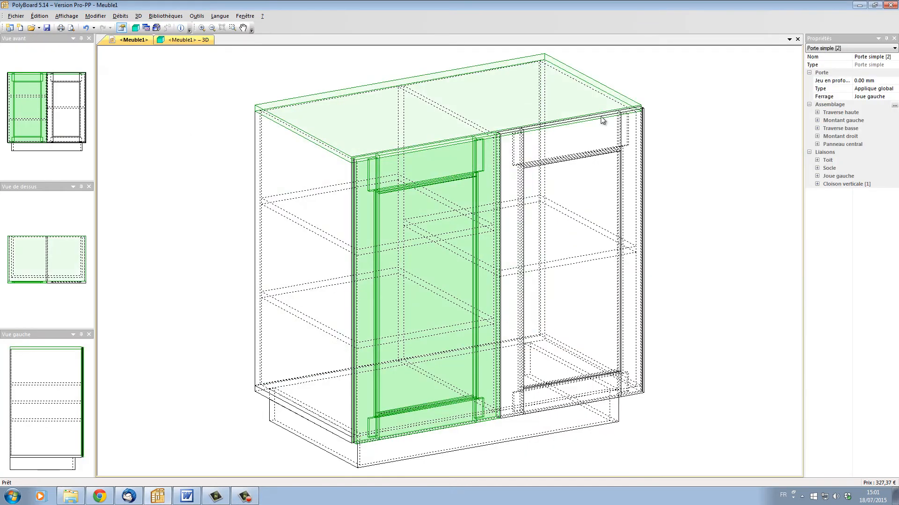
click(612, 129)
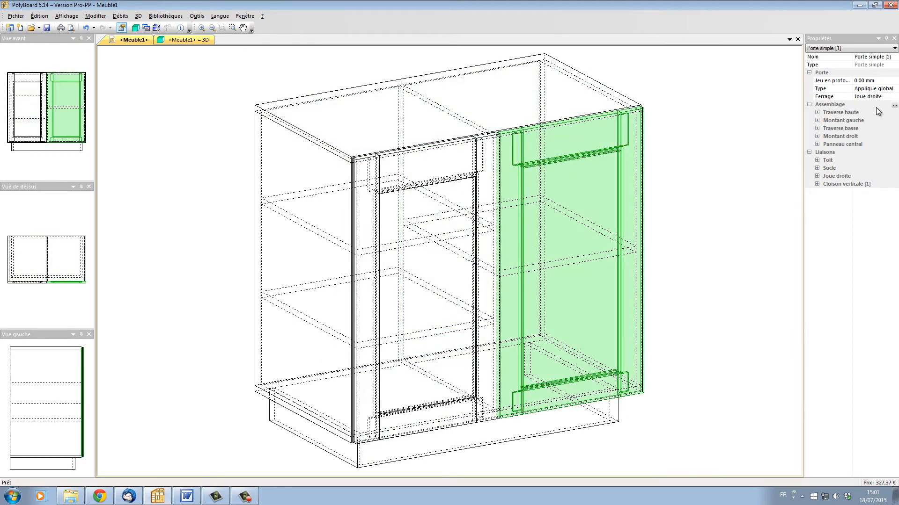
click(895, 107)
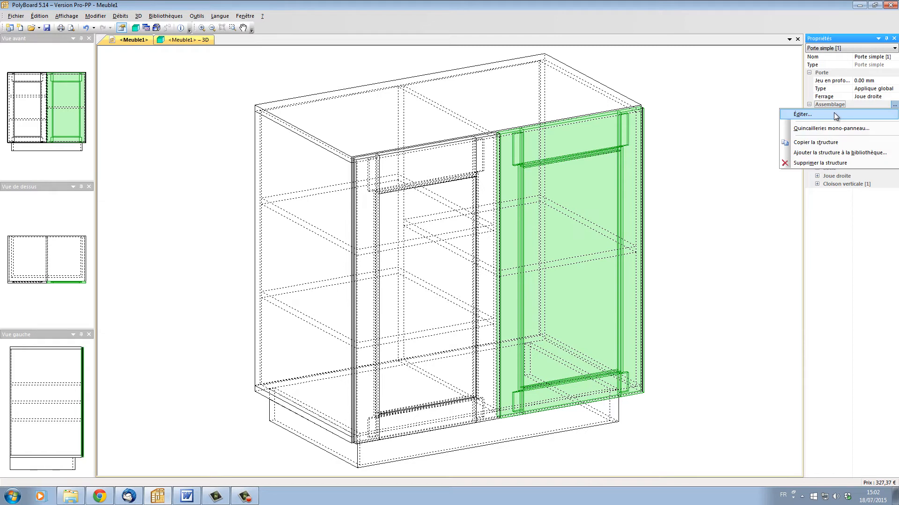
click(833, 112)
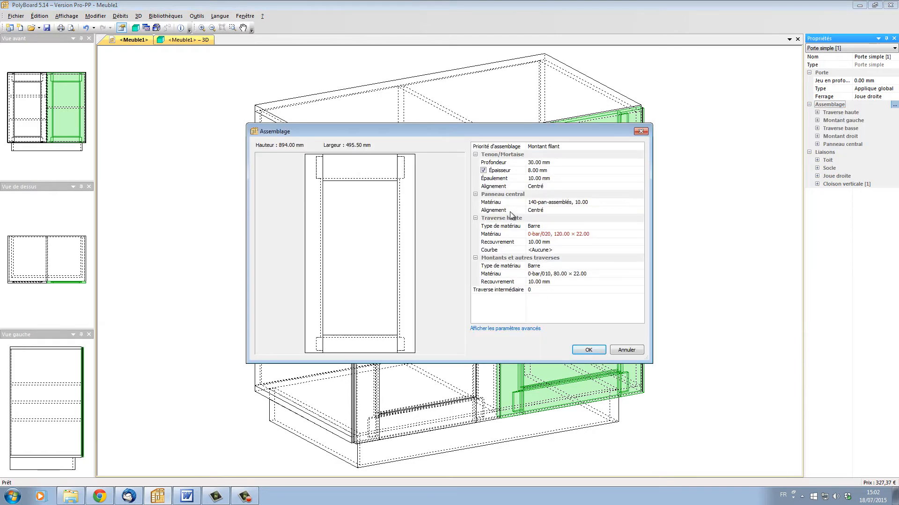
click(564, 250)
click(560, 282)
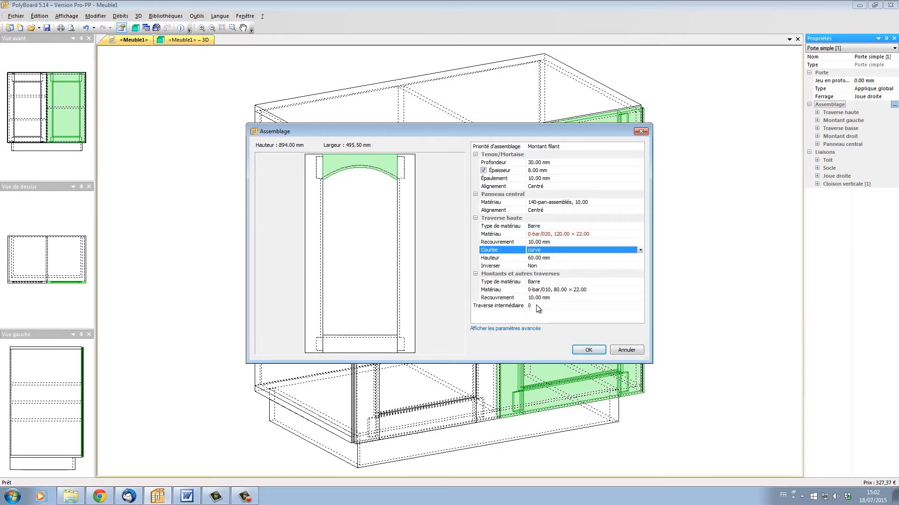
- Set the right door's number of intermediate rails to 1 and apply the assembly changes
click(523, 306)
text(1)
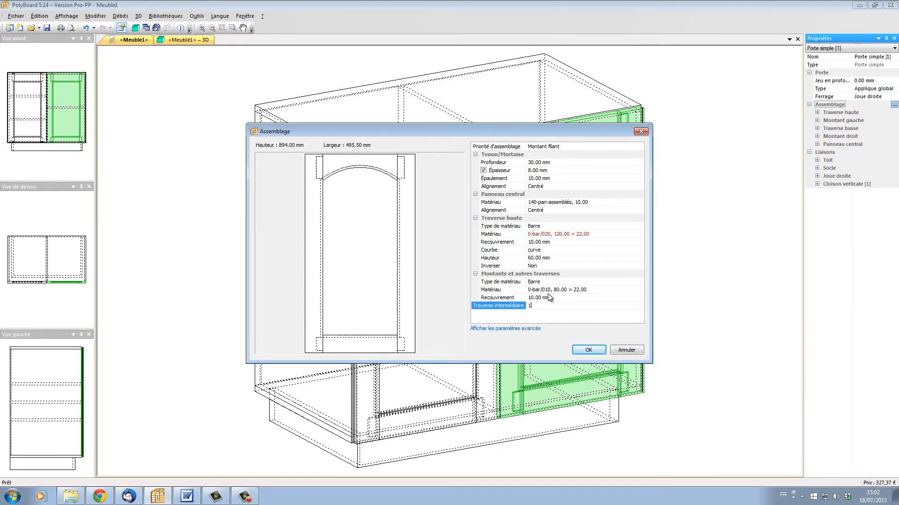
key(Return)
click(588, 351)
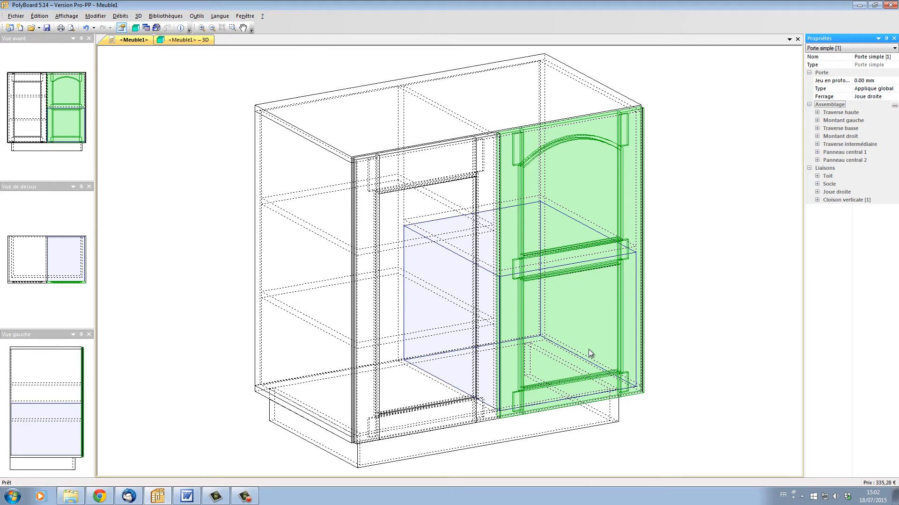
- Replace the left door's structure with a copy of the right door's arched structure and show the cabinet in 3D
right_click(599, 154)
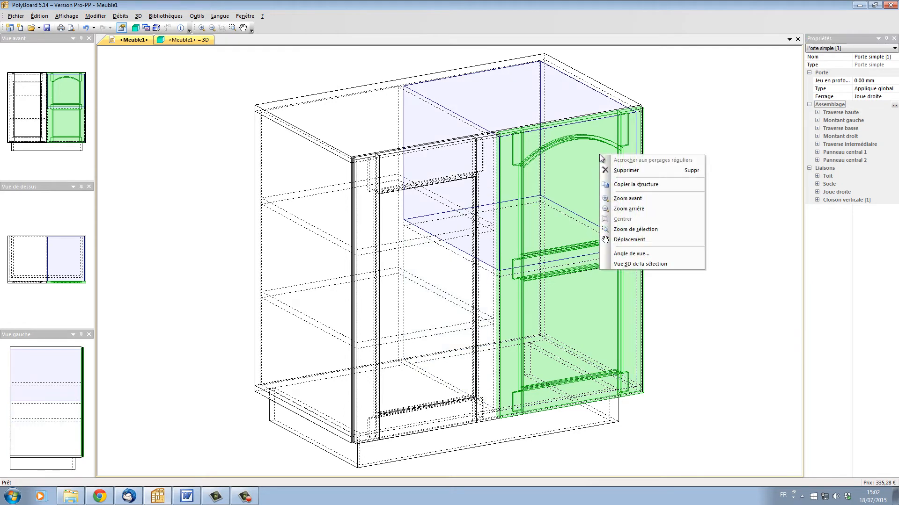
click(617, 184)
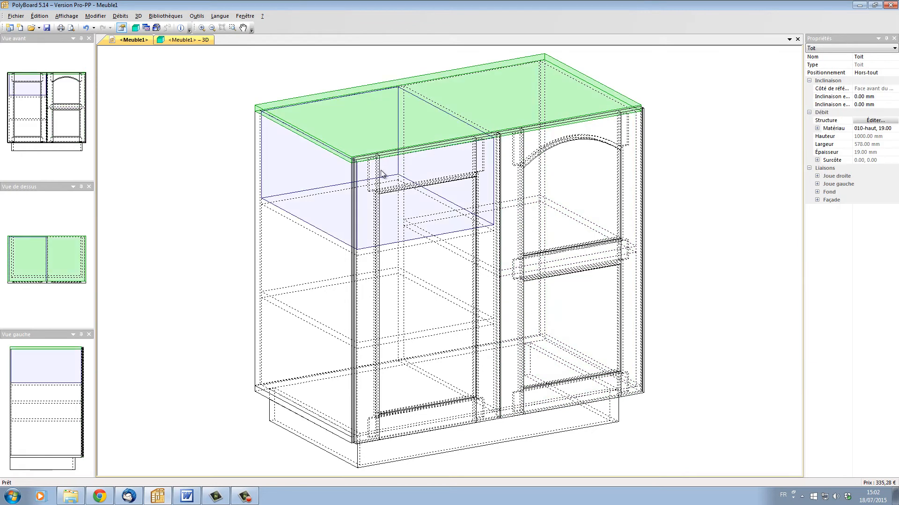
click(431, 157)
click(894, 105)
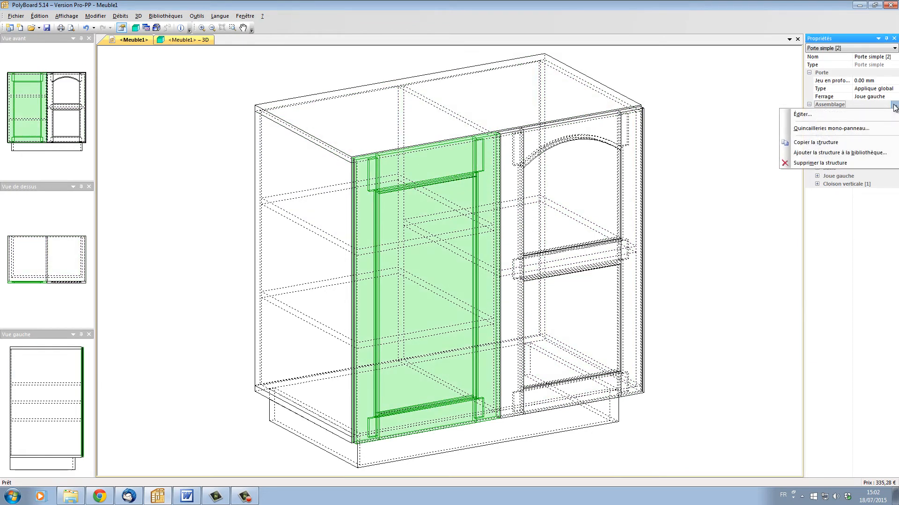
click(869, 161)
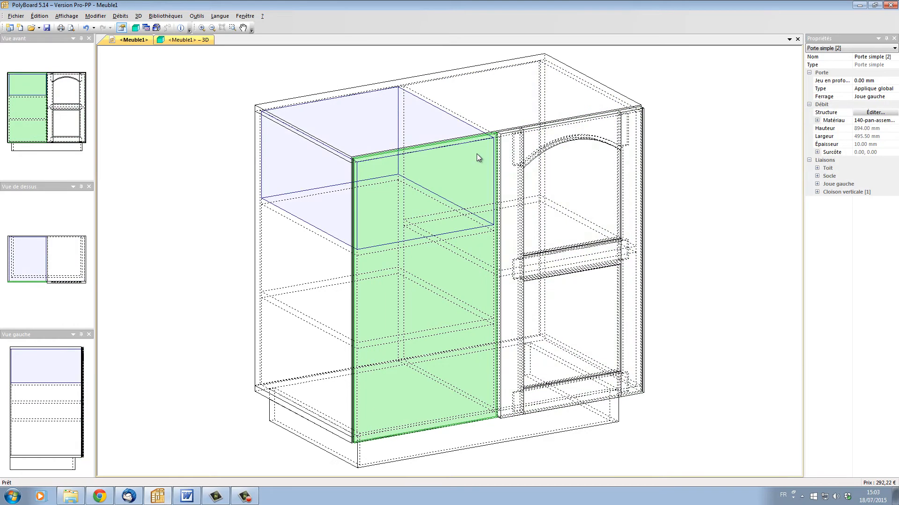
right_click(477, 155)
click(492, 196)
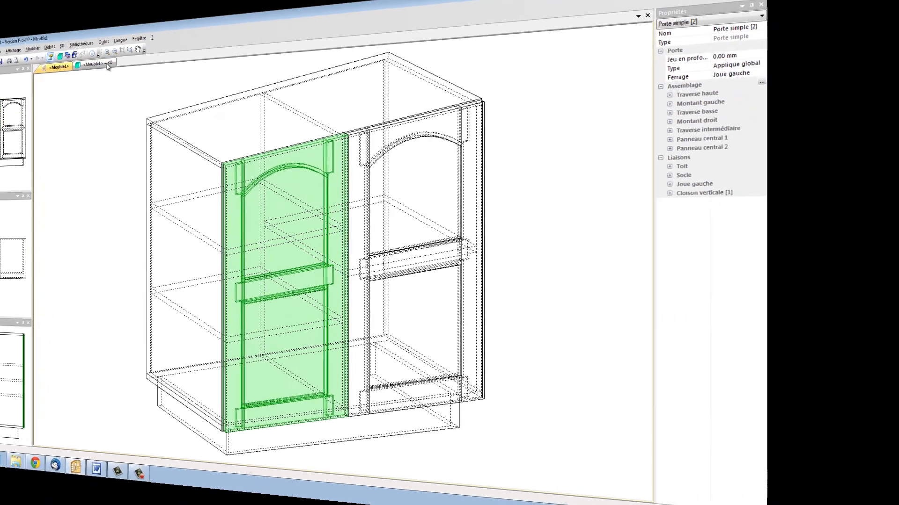
click(107, 65)
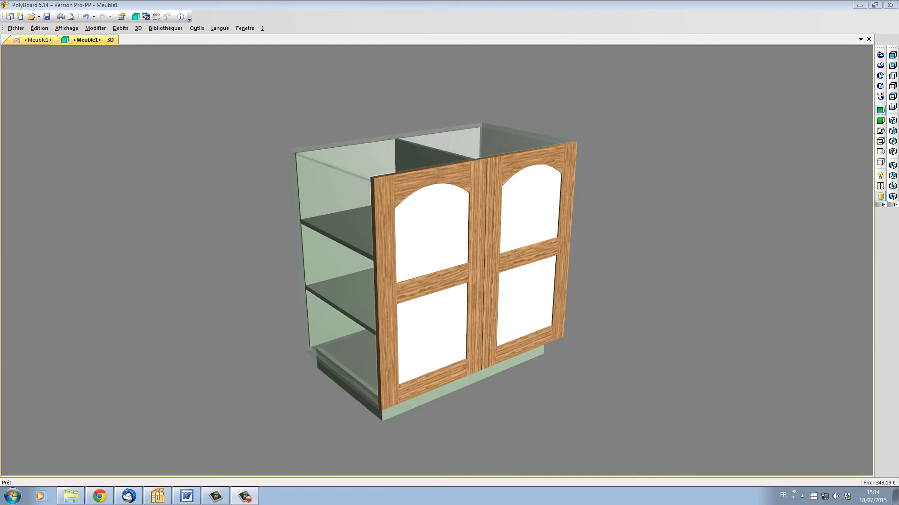
- Add the left door's arched structure to the panel structure library as "0-cadre/mon-010/trh-020/trax3"
click(26, 39)
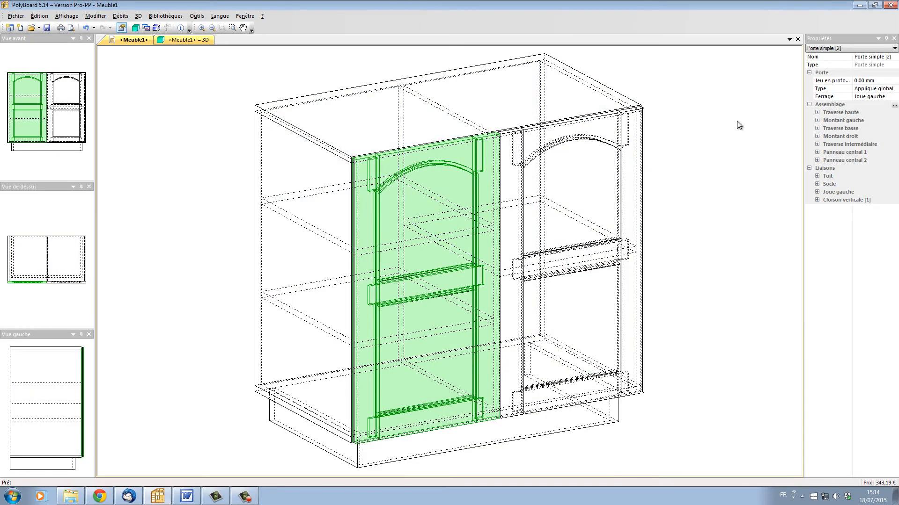
click(894, 105)
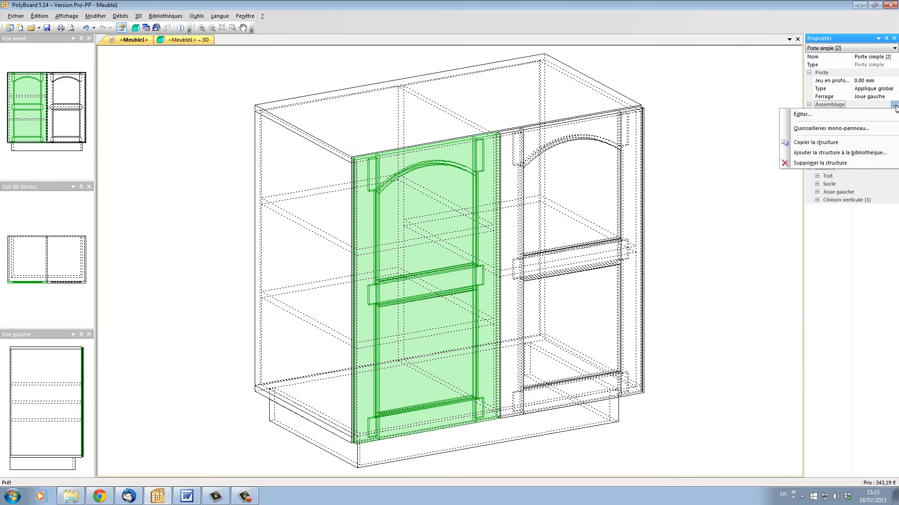
click(844, 153)
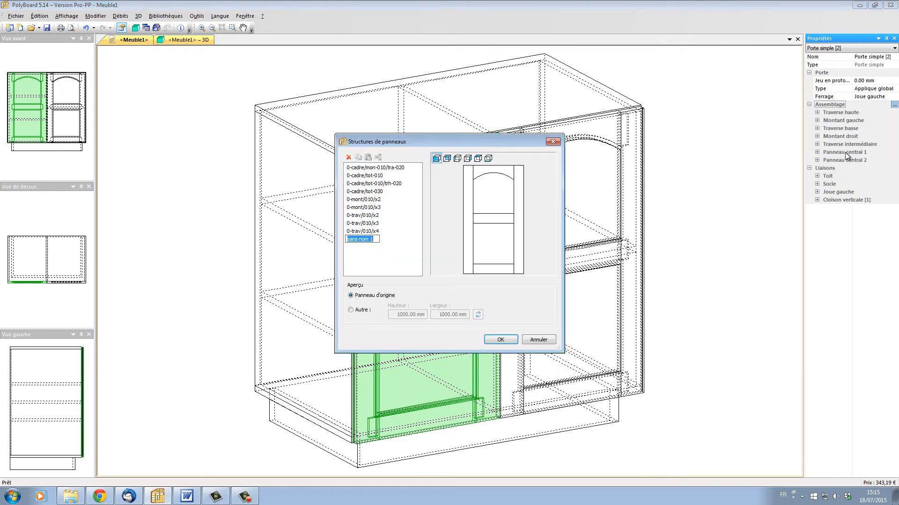
text(0-cadre/mon-010/trh-020/tra)
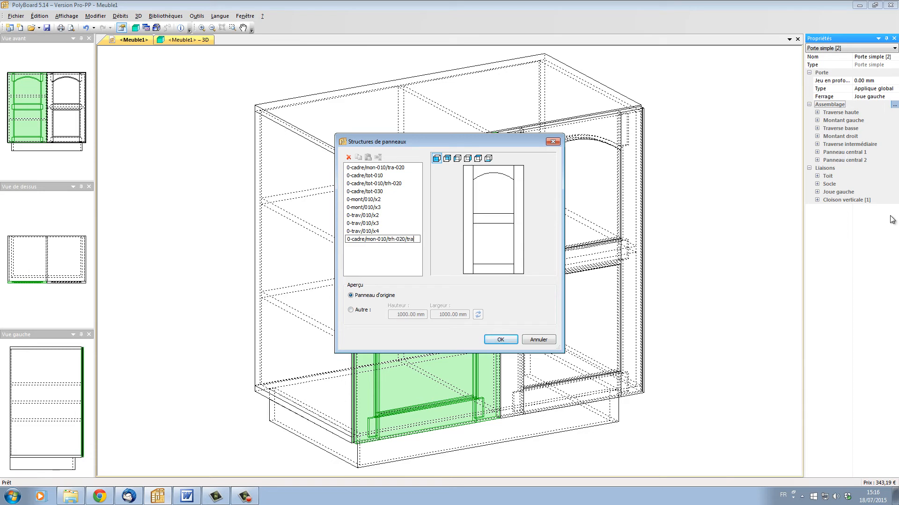
text(x3)
key(Return)
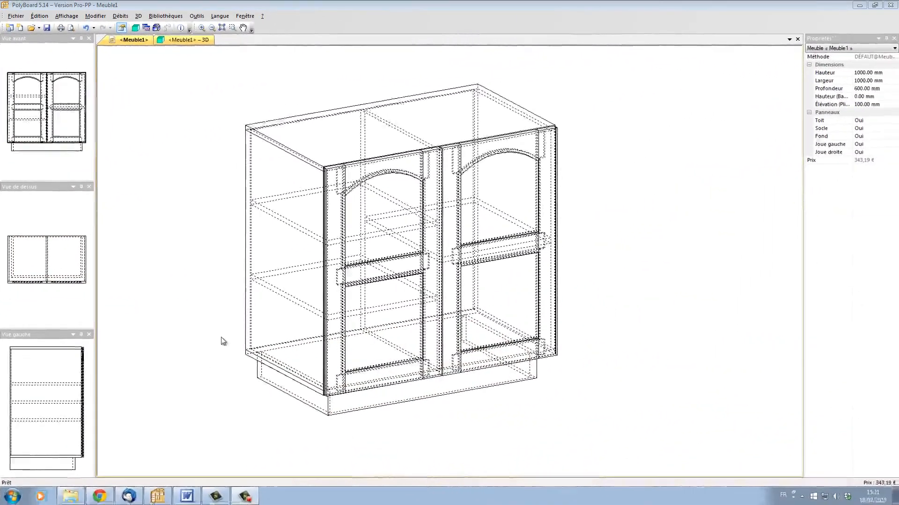
- Copy the structure "0-cadre/mon-010/trh-020/trax3" from the panel structure library
click(169, 17)
click(183, 57)
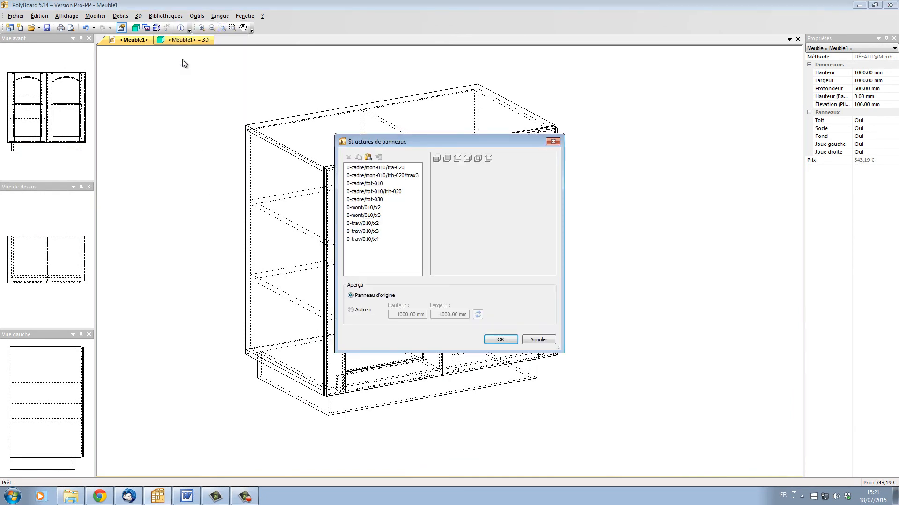
click(385, 176)
click(358, 157)
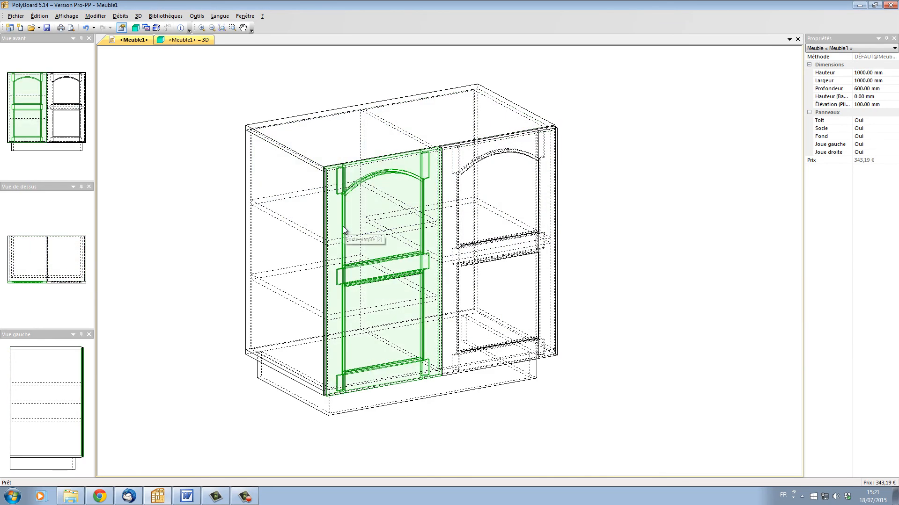
- Show the cabinet in exploded view and paste the copied structure onto the left side panel
click(156, 28)
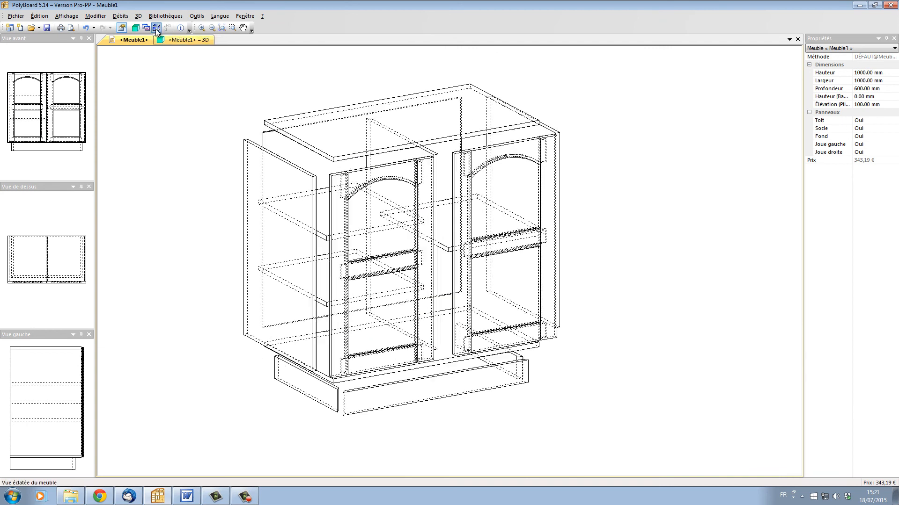
right_click(286, 163)
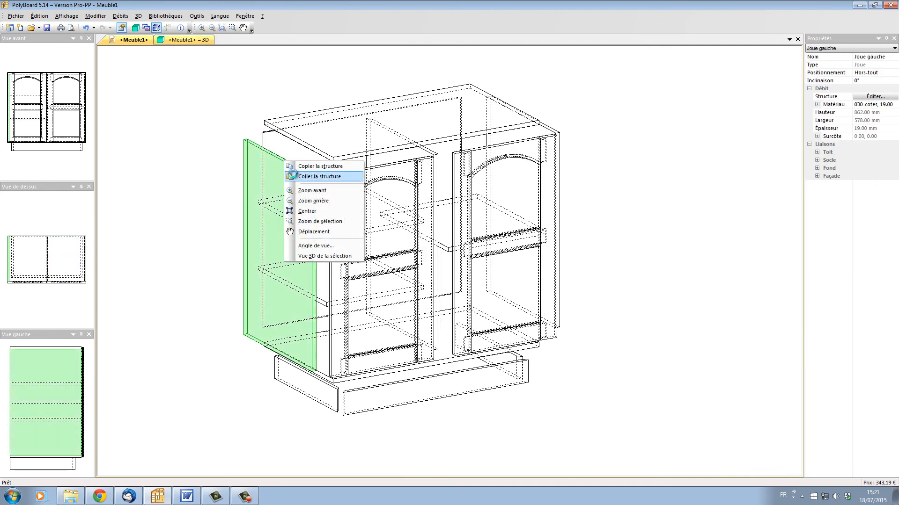
click(309, 176)
- Paste the copied structure onto the right side panel and inspect the cabinet's sides in 3D
click(551, 135)
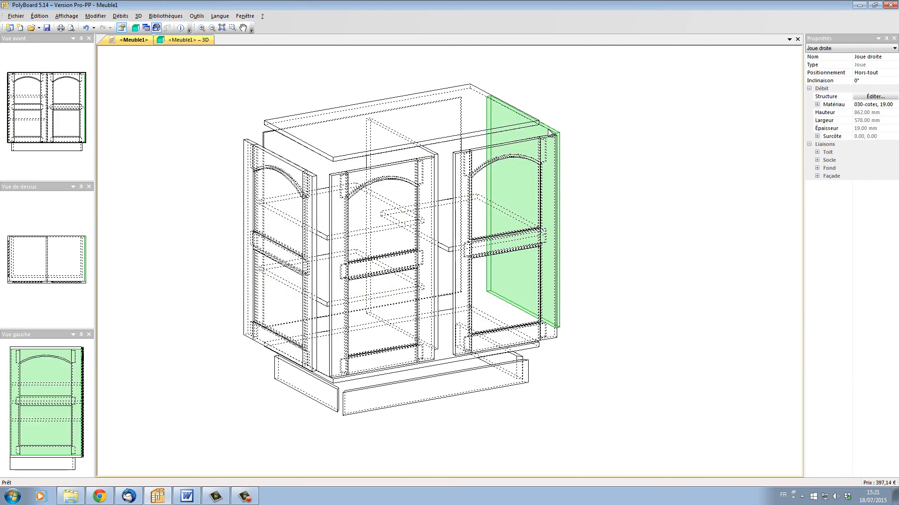
right_click(552, 135)
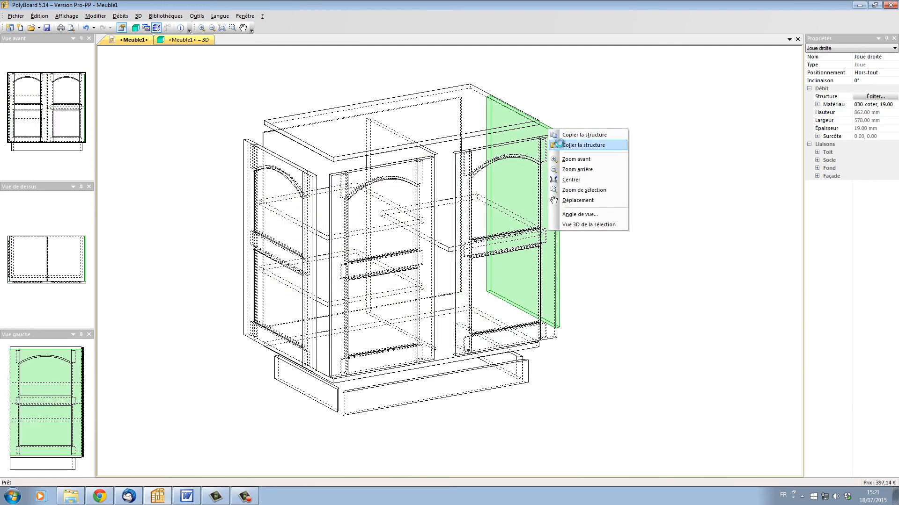
click(561, 144)
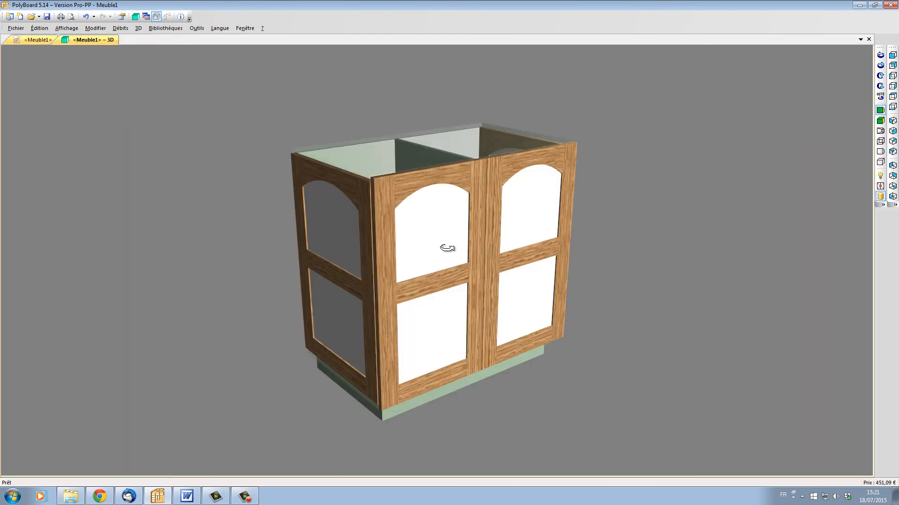
drag(448, 248, 348, 229)
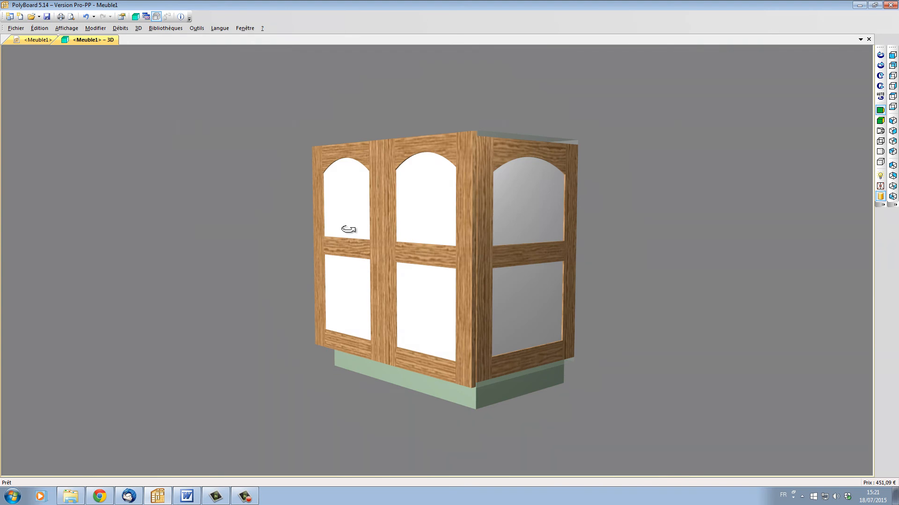